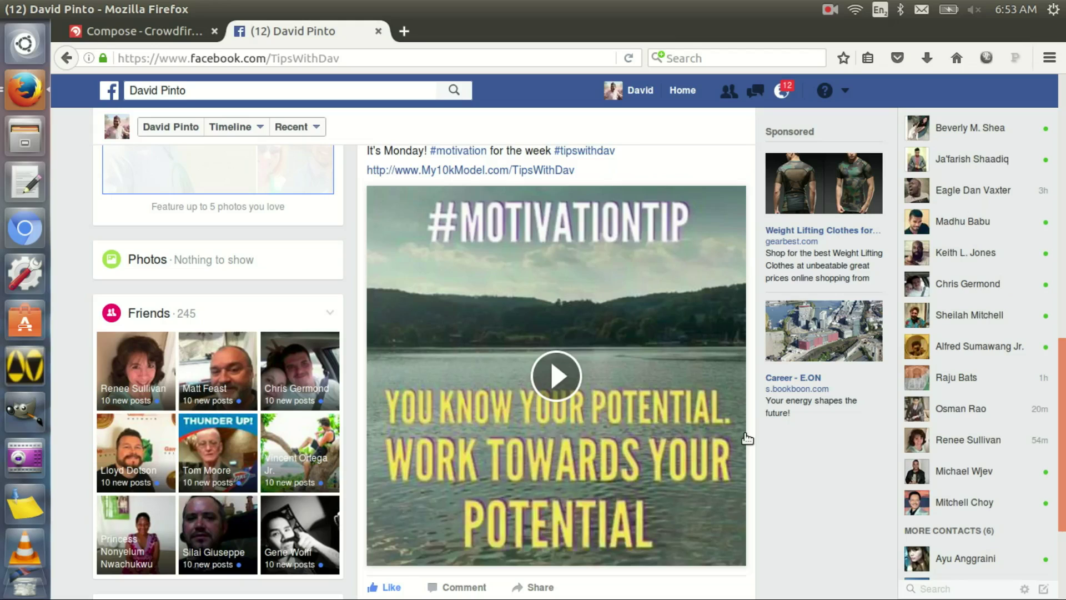
# Play the #motivationtip video in the Facebook post, pause it partway, and return to the start of the profile page.
pyautogui.click(542, 387)
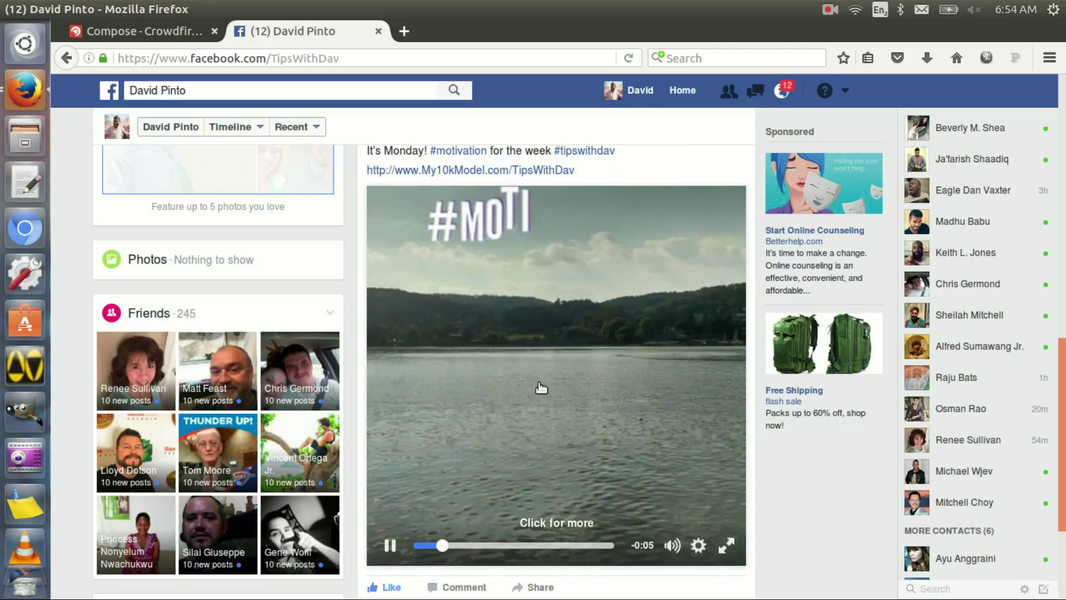
pyautogui.click(388, 547)
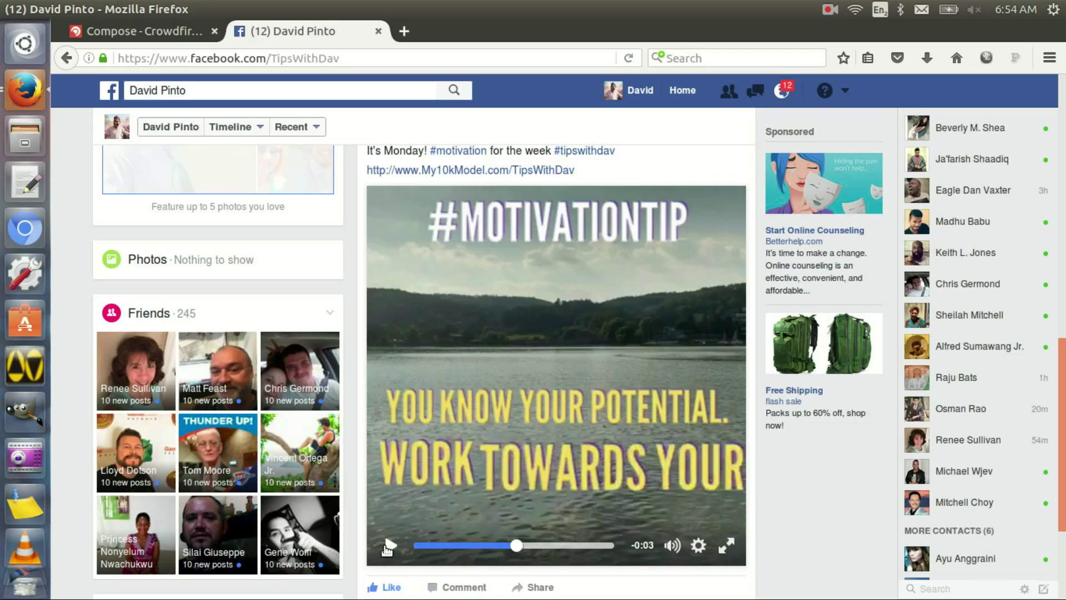
pyautogui.scroll(10, 747, 285)
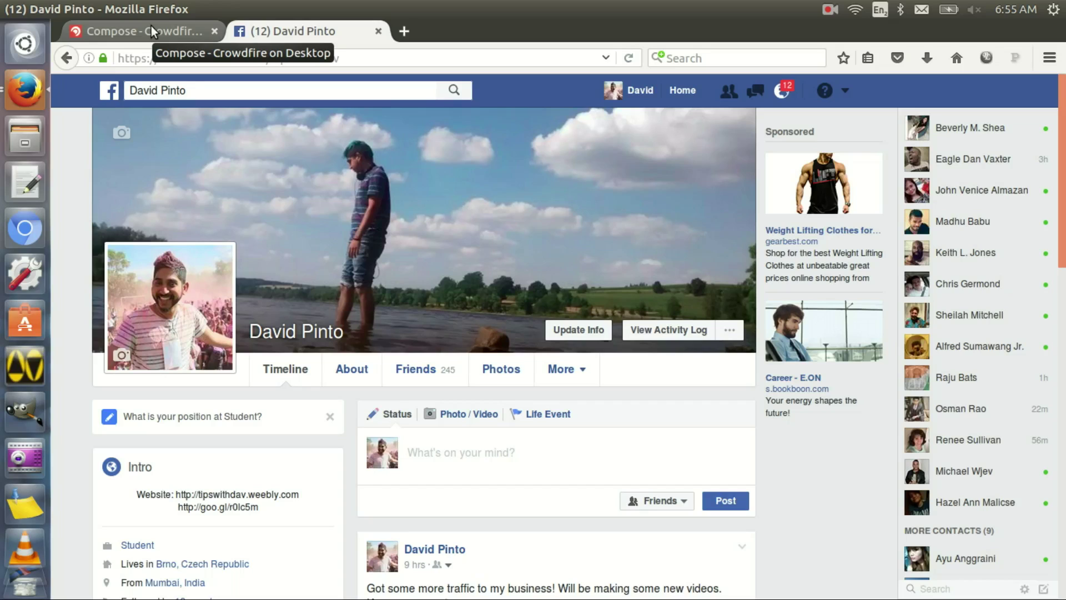
# Check the Crowdfire compose page, open twitter.com in a new browser tab, and go to the account's own profile.
pyautogui.click(151, 29)
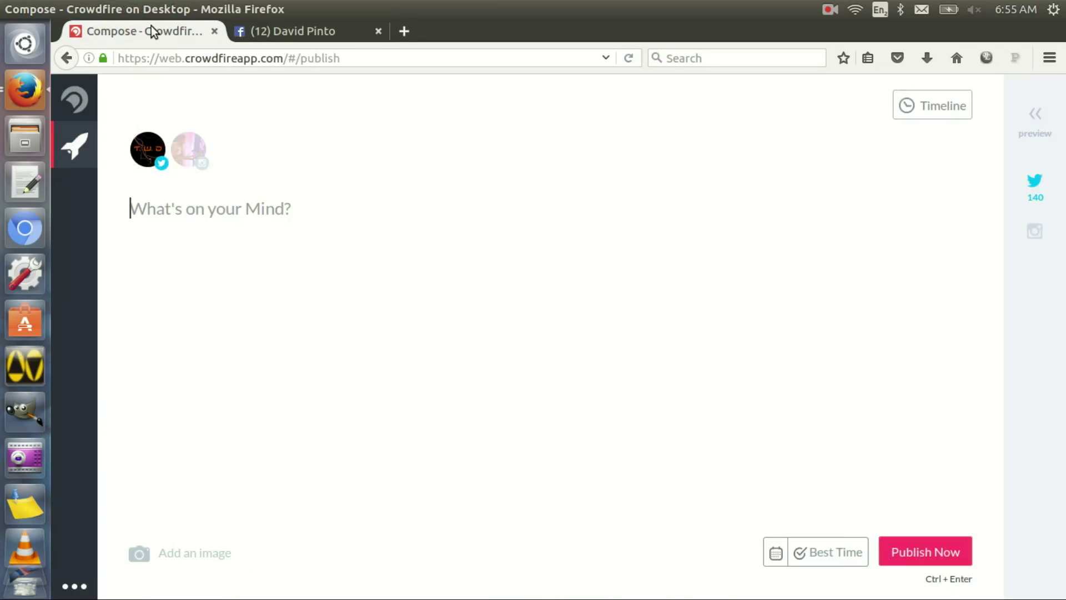
pyautogui.click(267, 242)
pyautogui.click(403, 32)
pyautogui.write('twitter.com/')
pyautogui.press('Return')
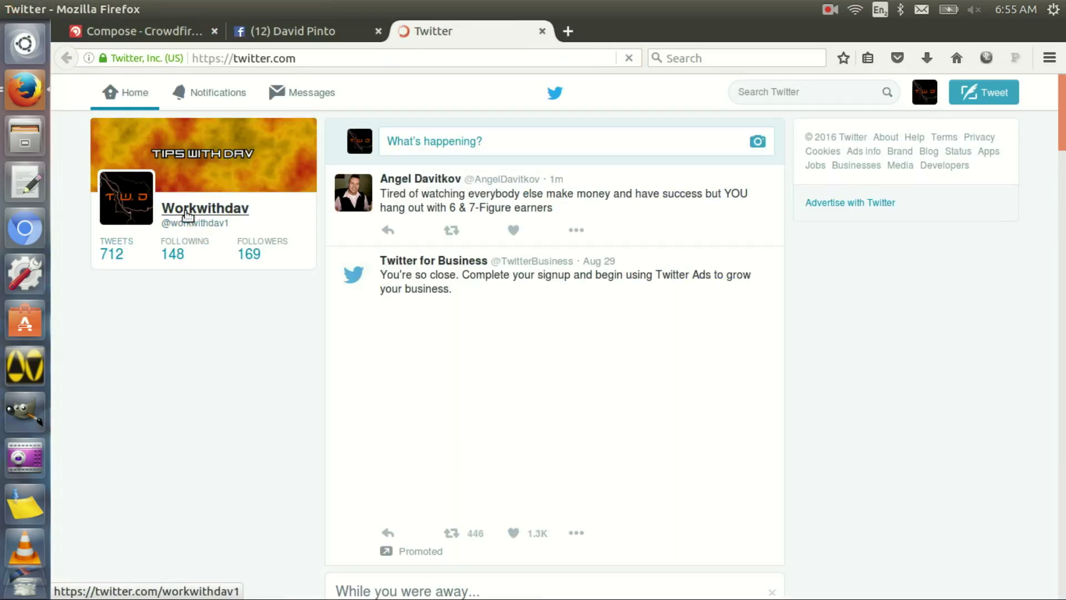
pyautogui.click(187, 215)
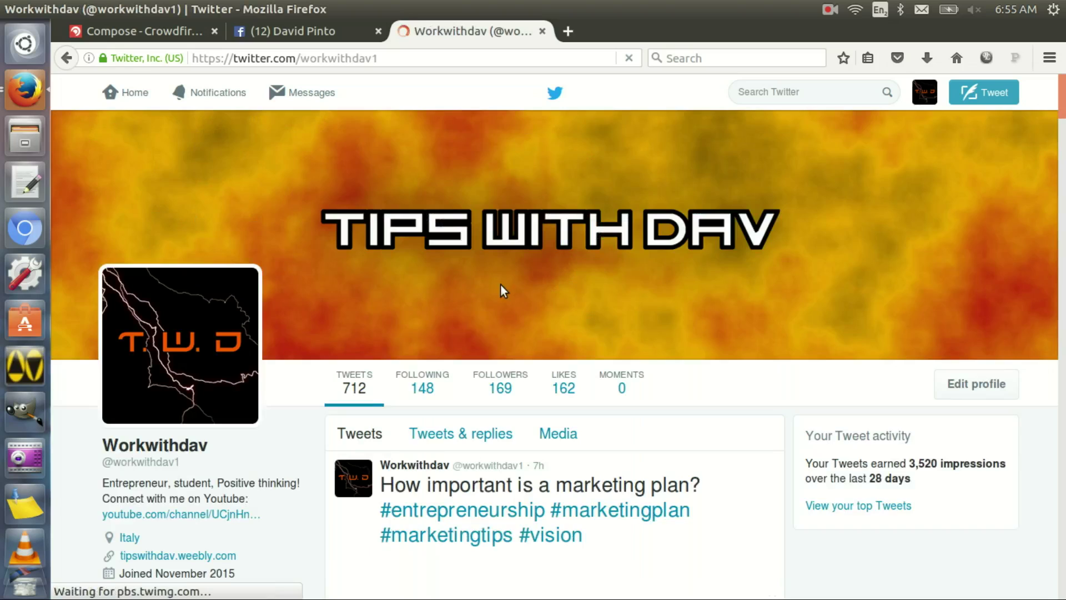
# Examine the recent tweets on the profile, including their hashtags, linked YouTube videos and quote images.
pyautogui.scroll(-3, 504, 283)
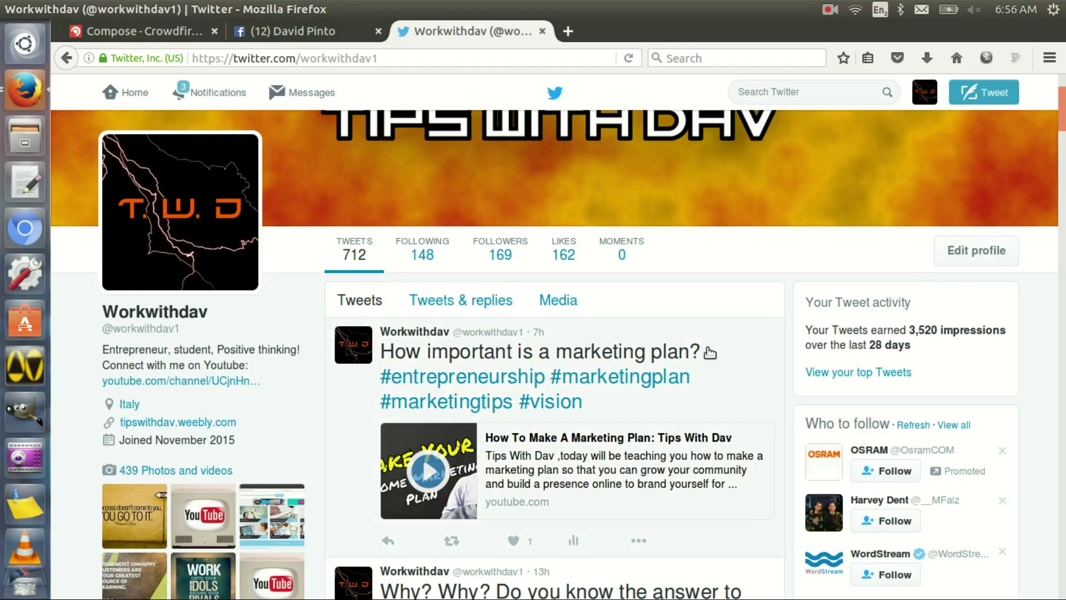
pyautogui.scroll(-3, 710, 352)
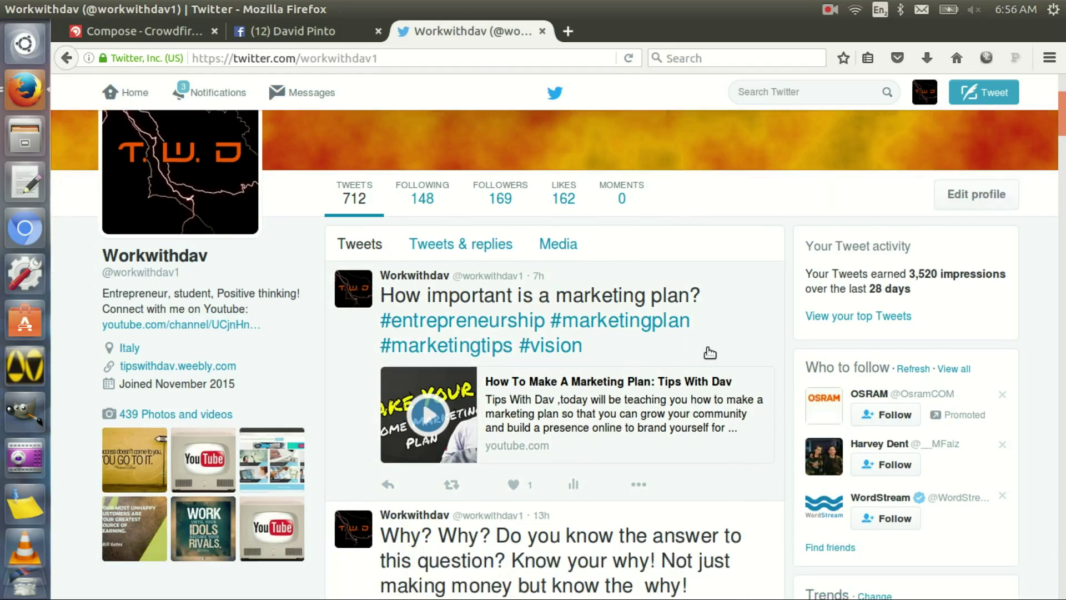
pyautogui.scroll(3, 710, 353)
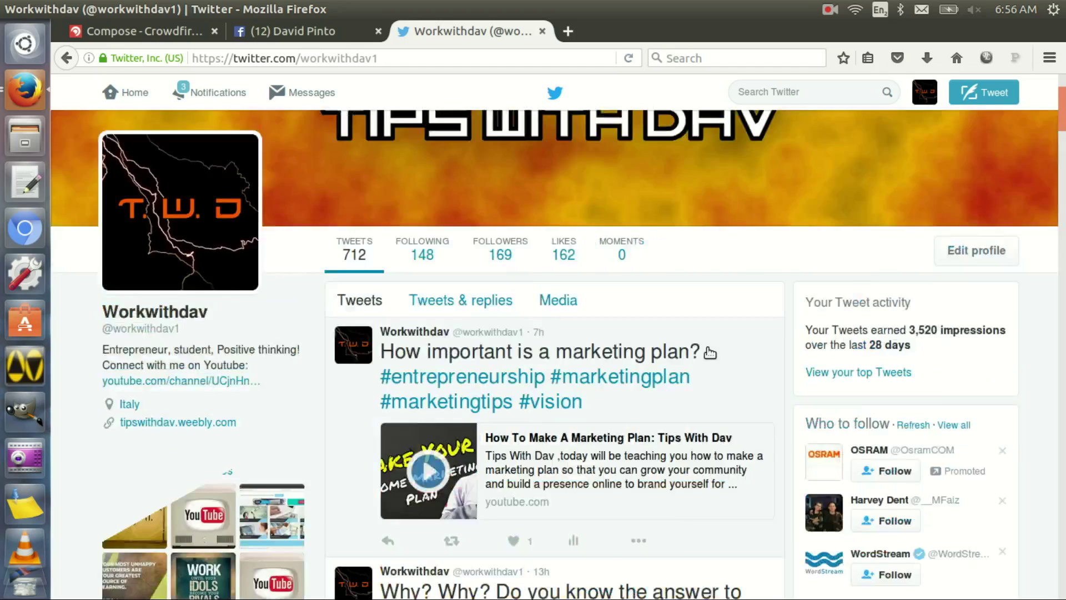
pyautogui.scroll(-7, 710, 352)
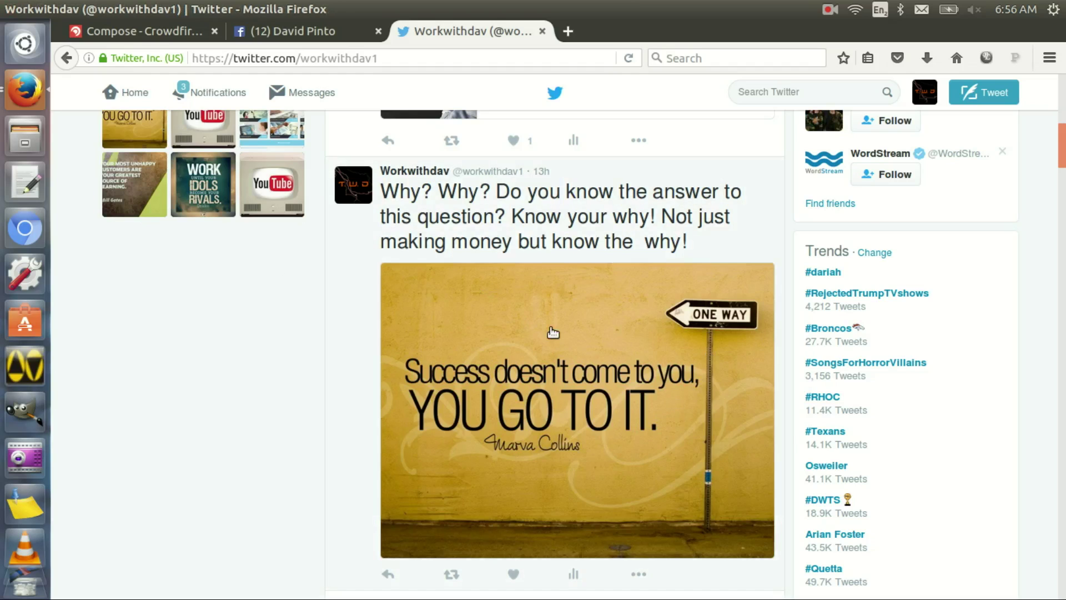
pyautogui.scroll(5, 552, 332)
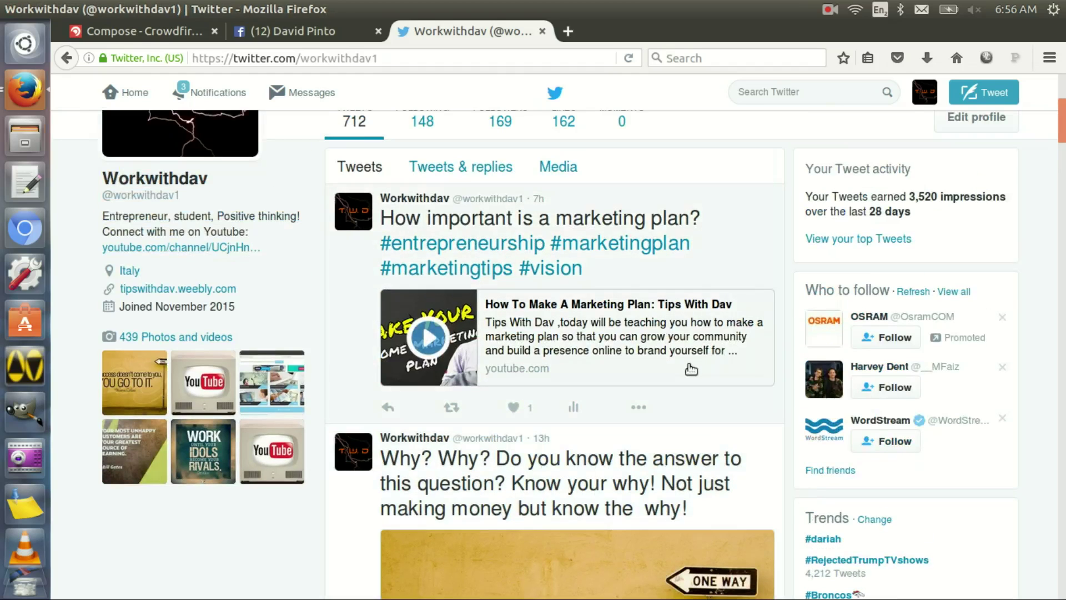
pyautogui.scroll(-7, 692, 370)
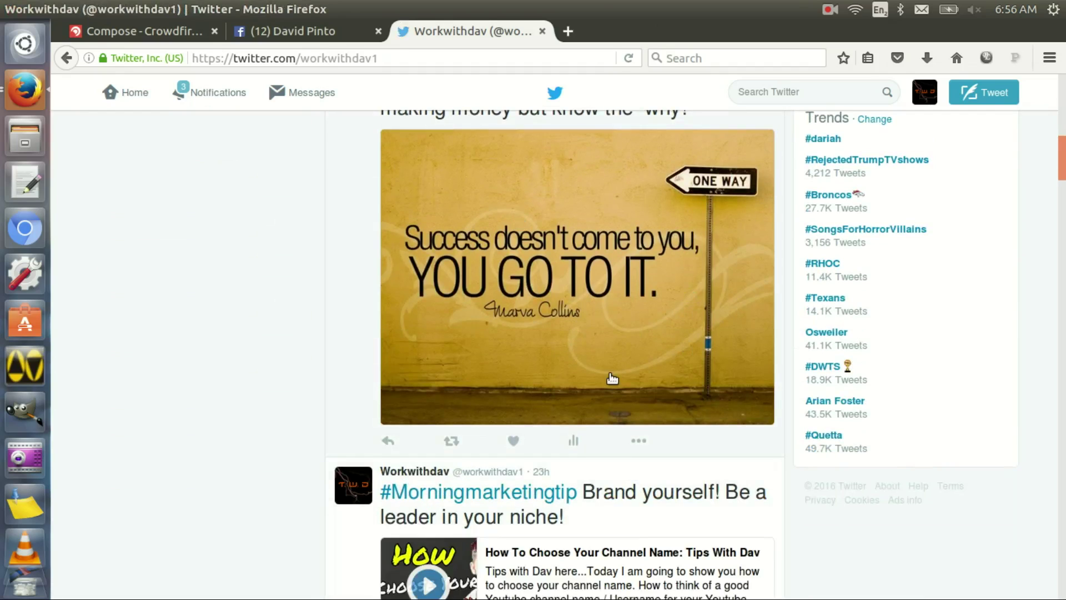
pyautogui.scroll(-3, 612, 378)
pyautogui.scroll(2, 612, 378)
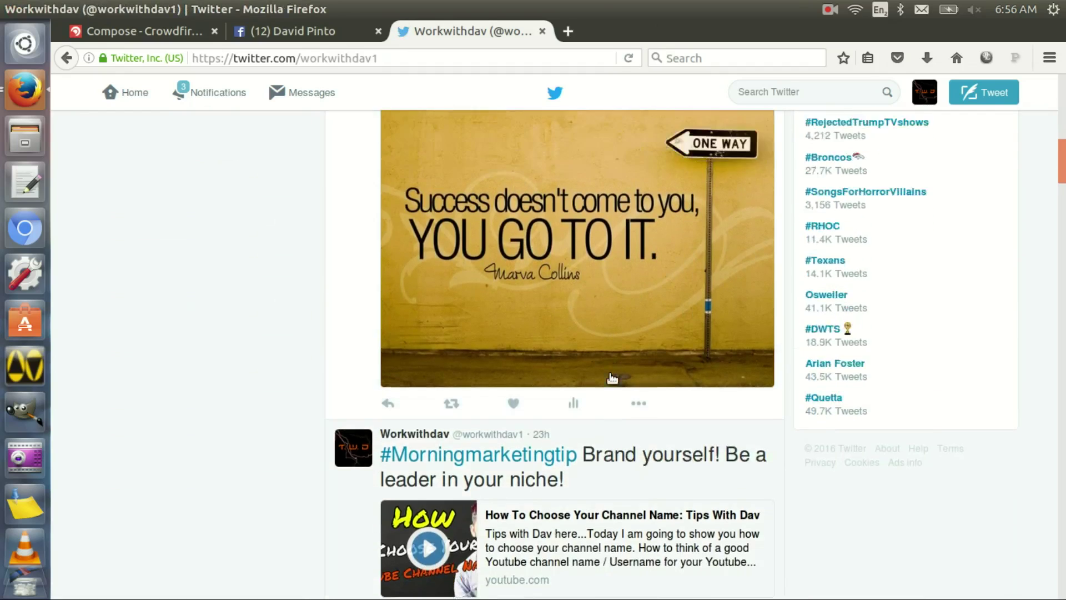
pyautogui.scroll(-1, 612, 378)
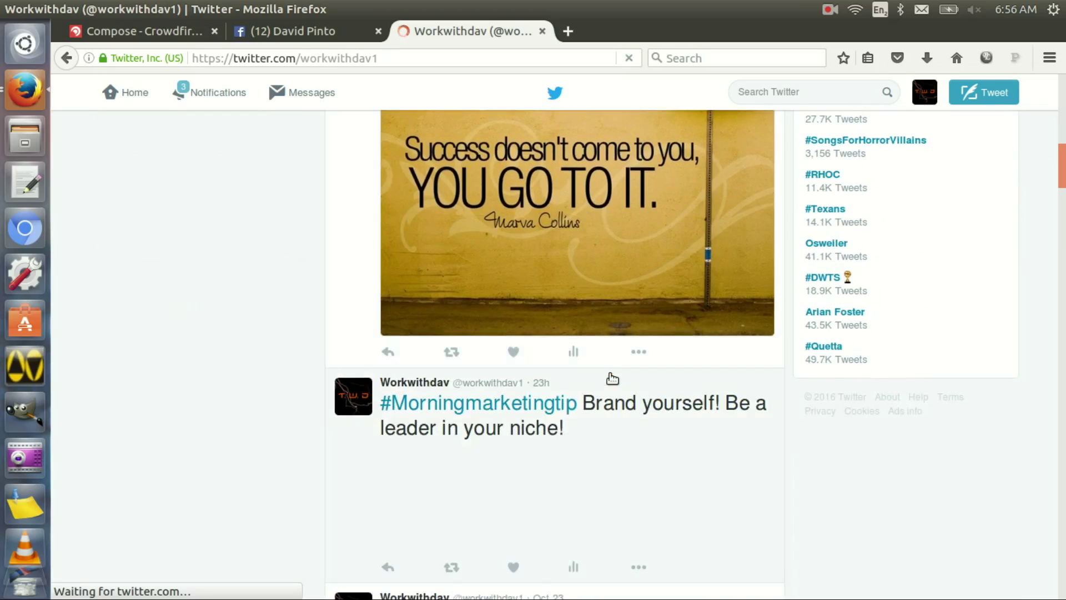
pyautogui.scroll(-3, 612, 378)
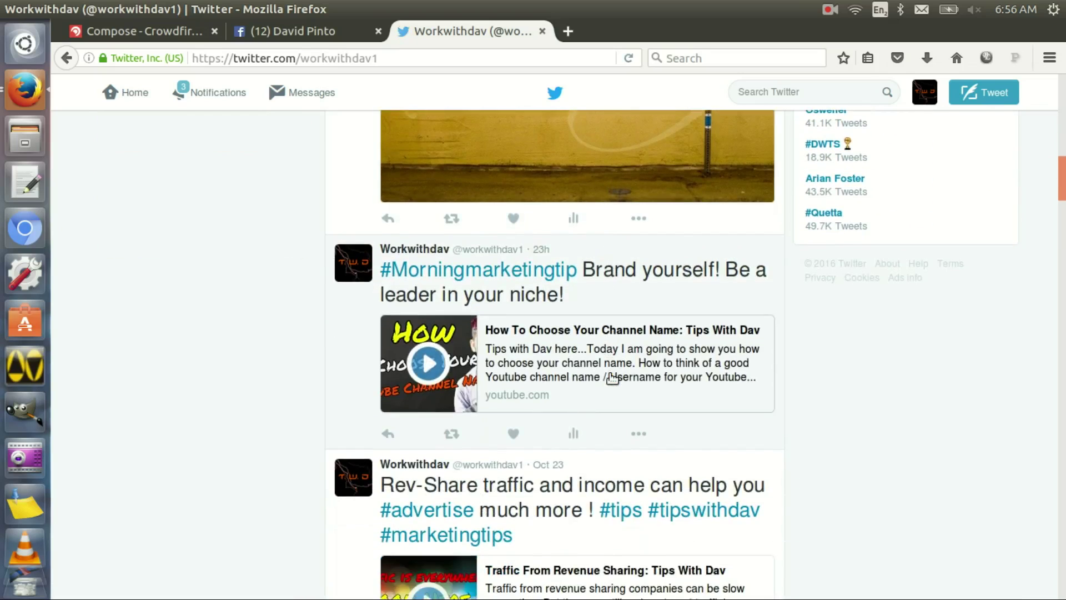
pyautogui.scroll(-7, 612, 378)
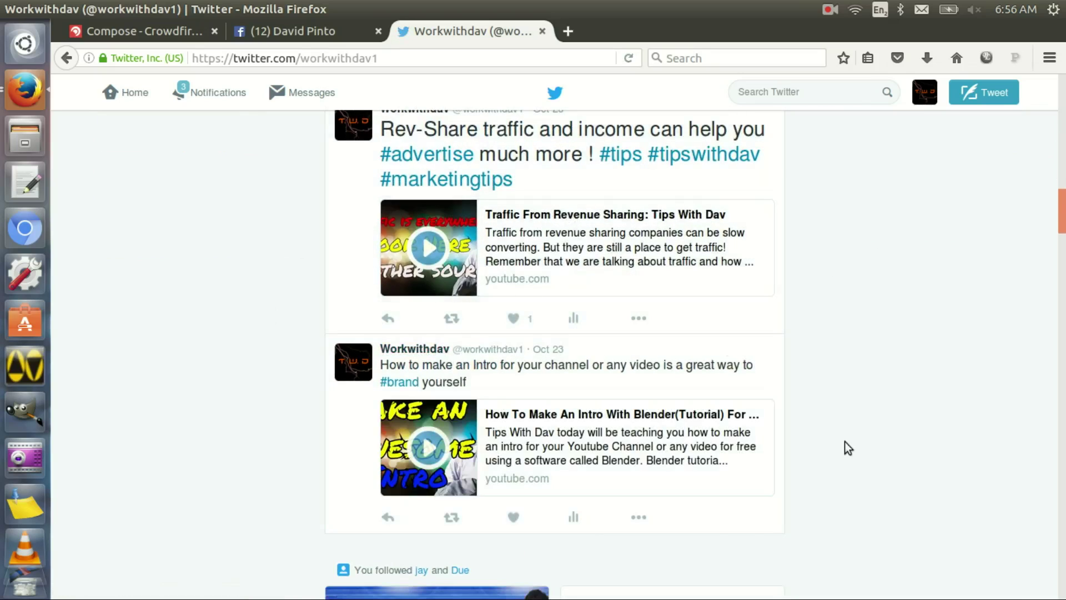
pyautogui.scroll(6, 726, 431)
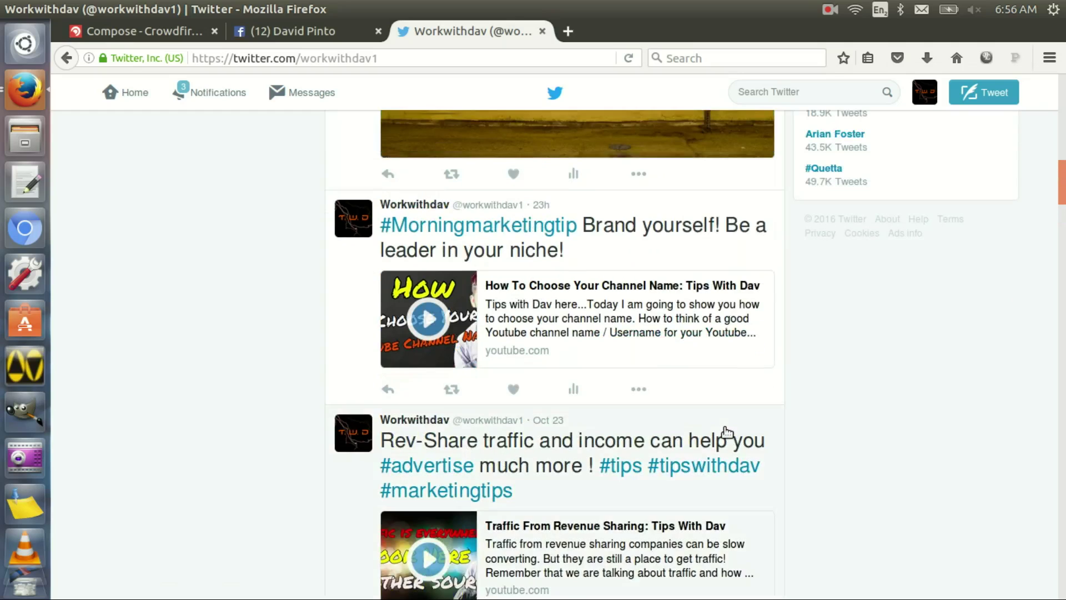
pyautogui.scroll(-10, 726, 431)
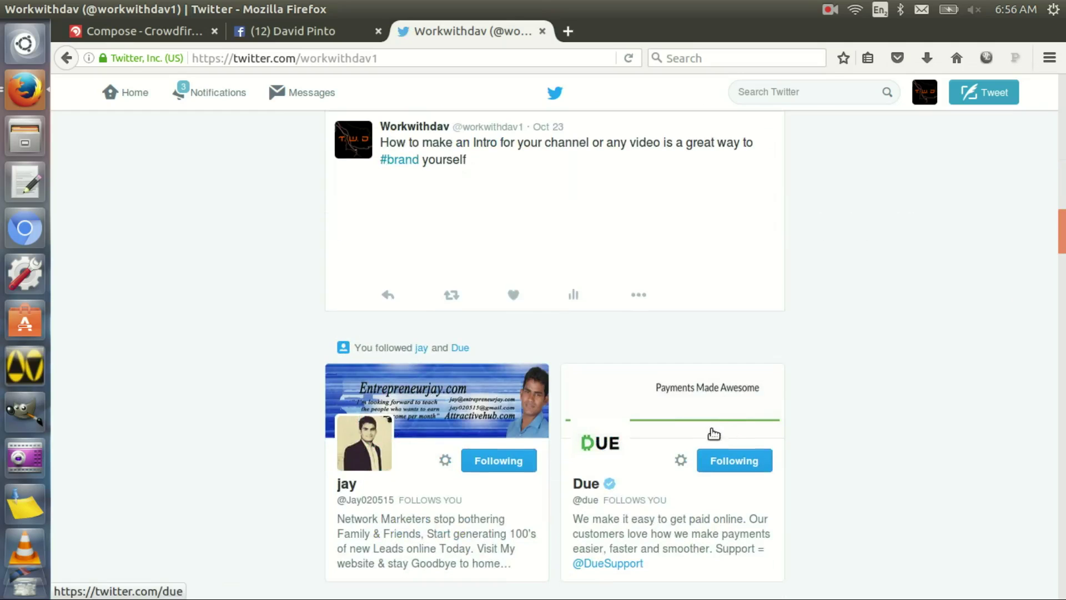
pyautogui.click(602, 446)
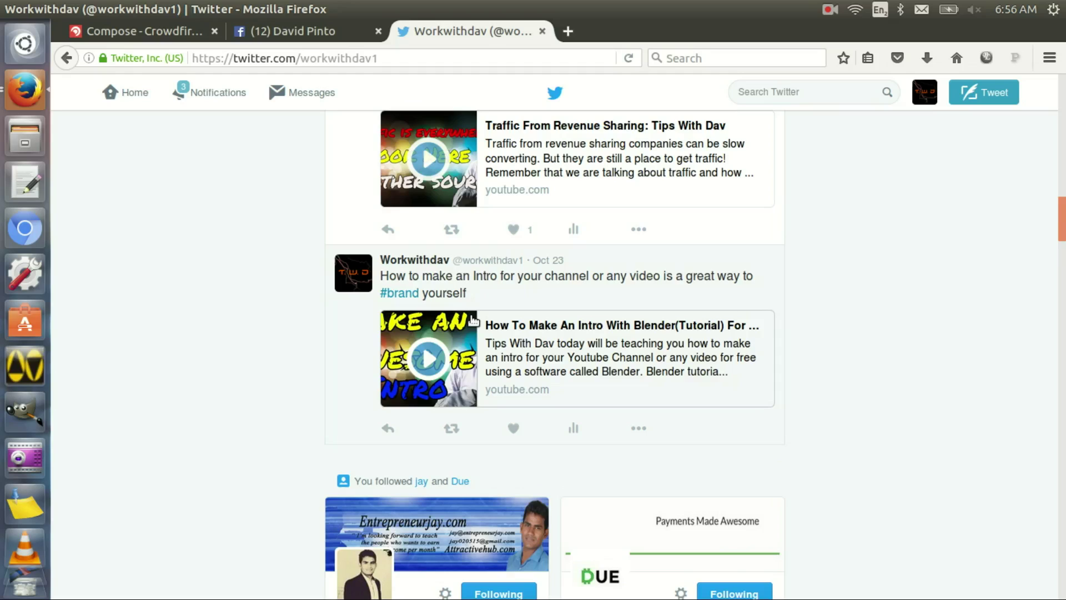
pyautogui.scroll(3, 473, 320)
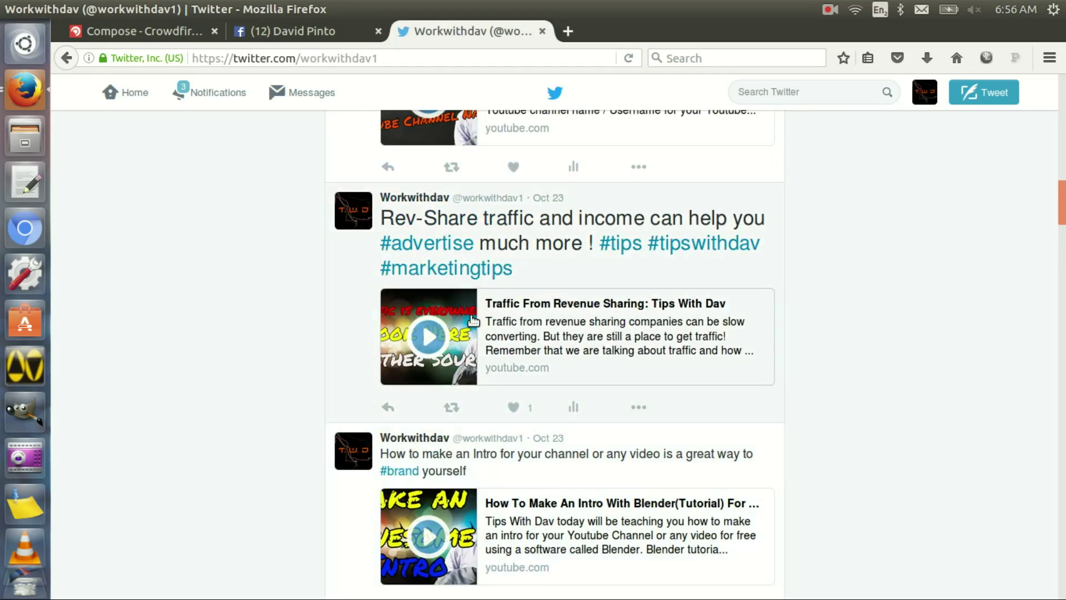
pyautogui.scroll(5, 473, 321)
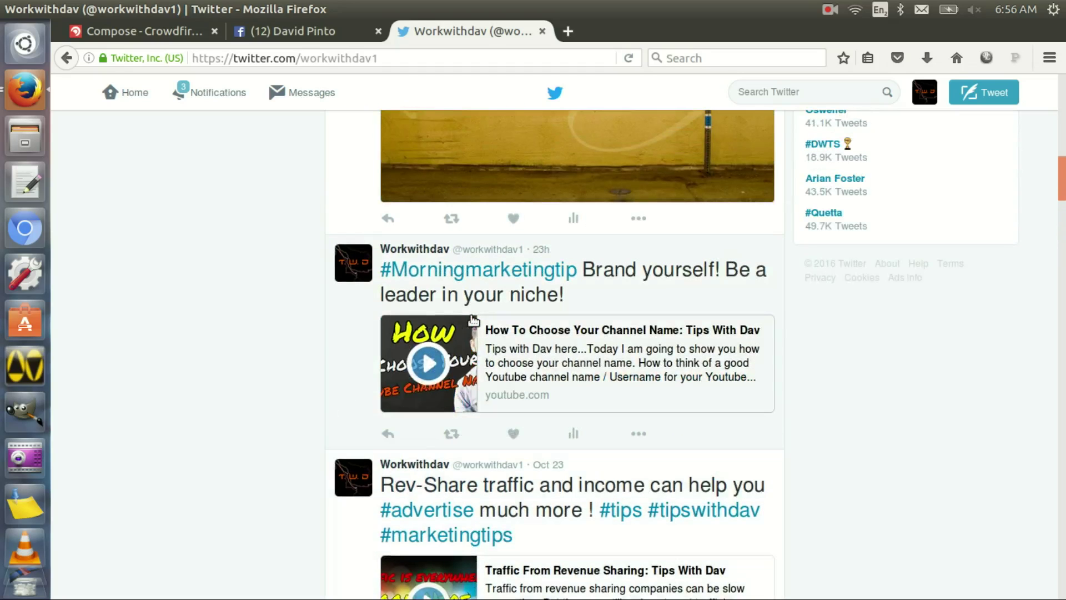
pyautogui.scroll(9, 473, 320)
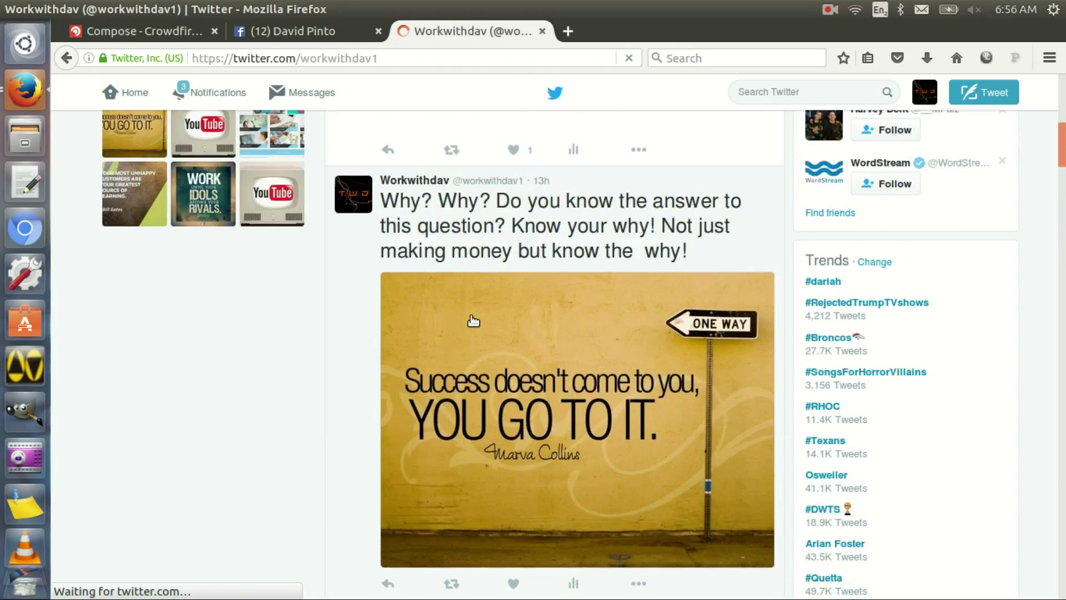
pyautogui.scroll(4, 473, 320)
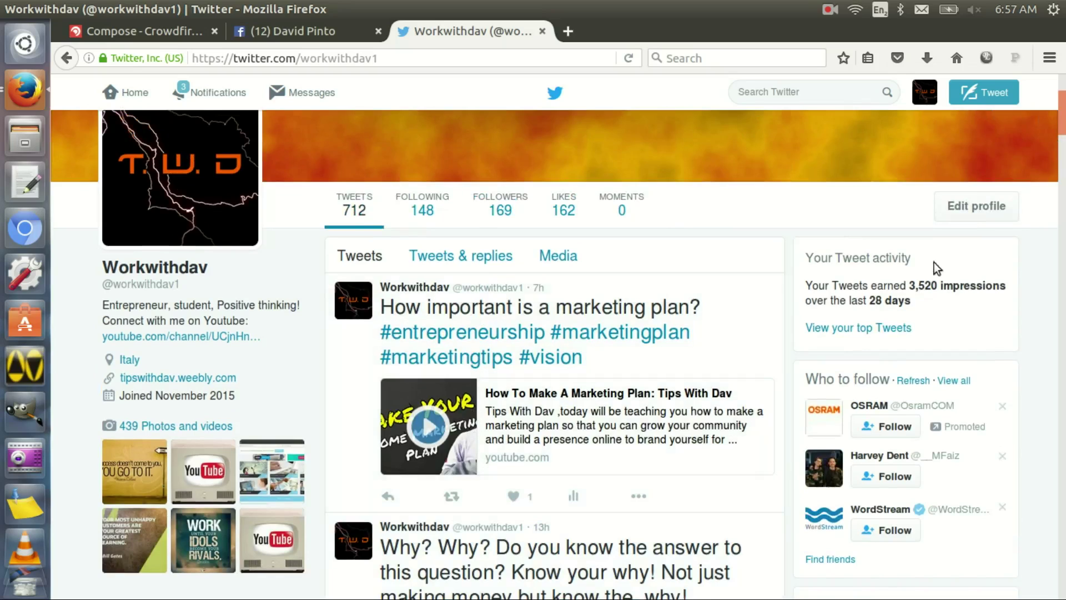
# Examine the account's top tweets and impressions in Twitter Analytics, including the 28-day summary on the account home page.
pyautogui.click(875, 332)
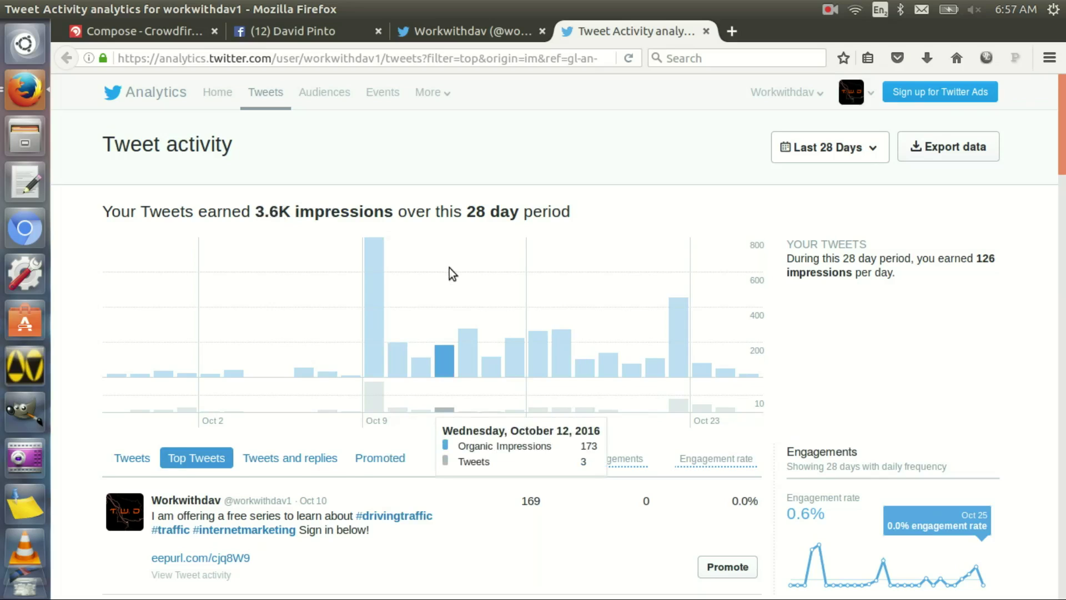
pyautogui.scroll(-3, 449, 268)
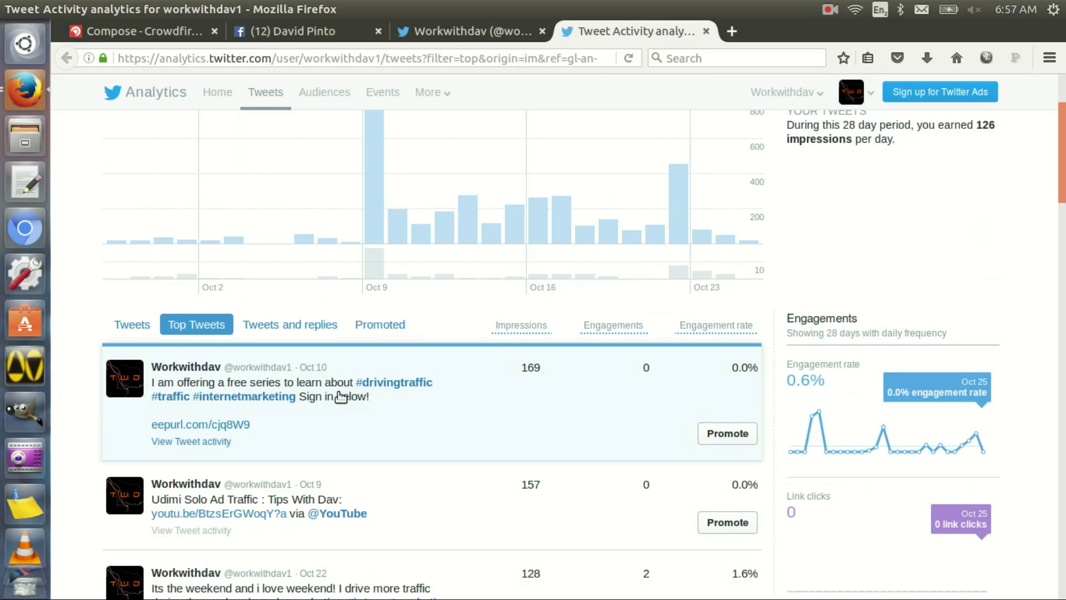
pyautogui.scroll(3, 340, 393)
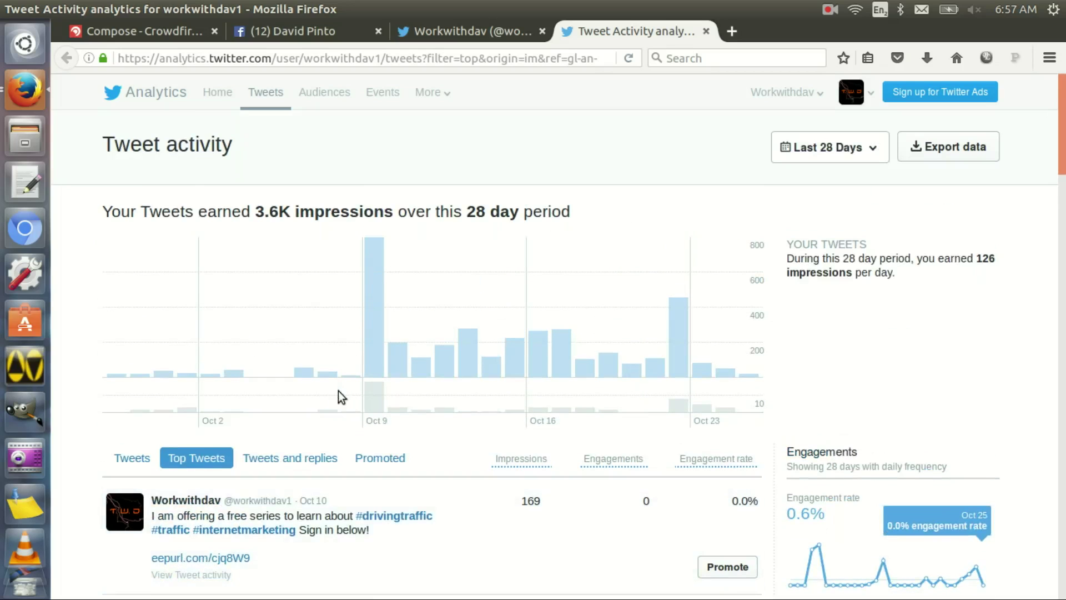
pyautogui.scroll(-4, 338, 391)
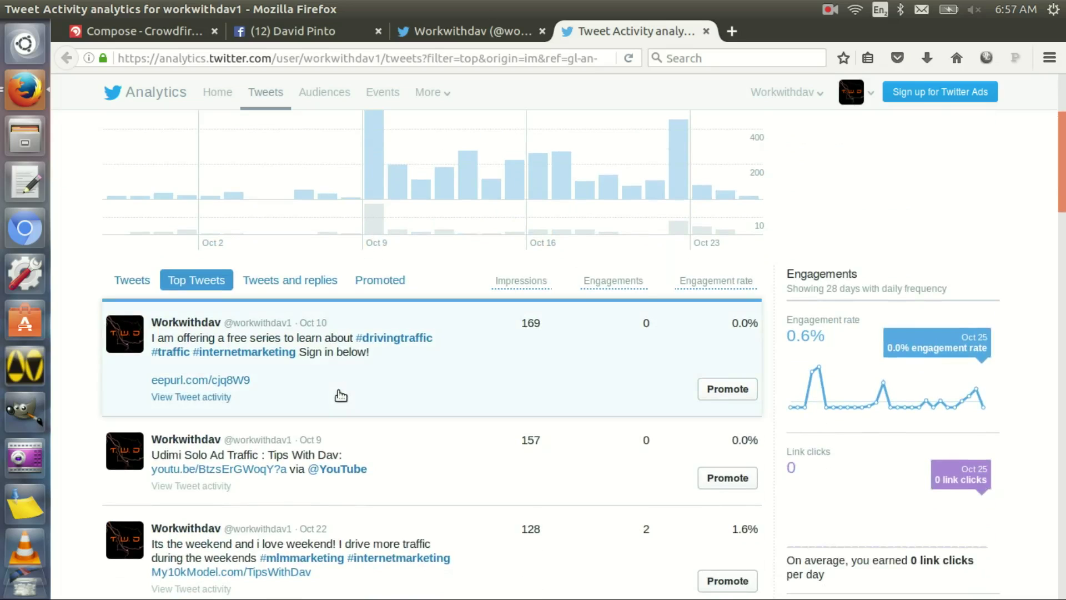
pyautogui.scroll(-3, 341, 396)
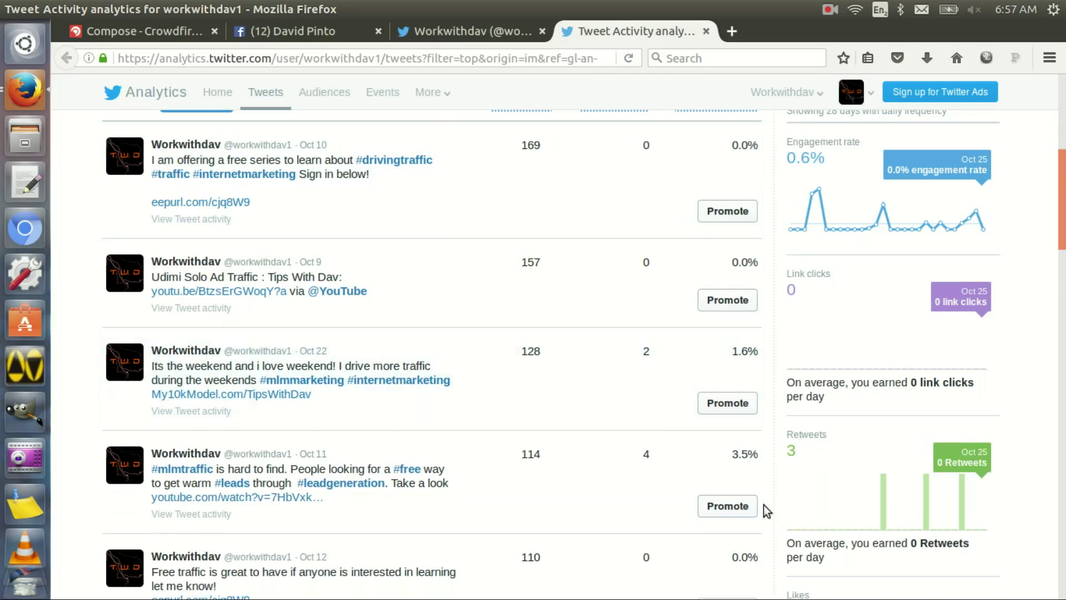
pyautogui.scroll(-6, 764, 505)
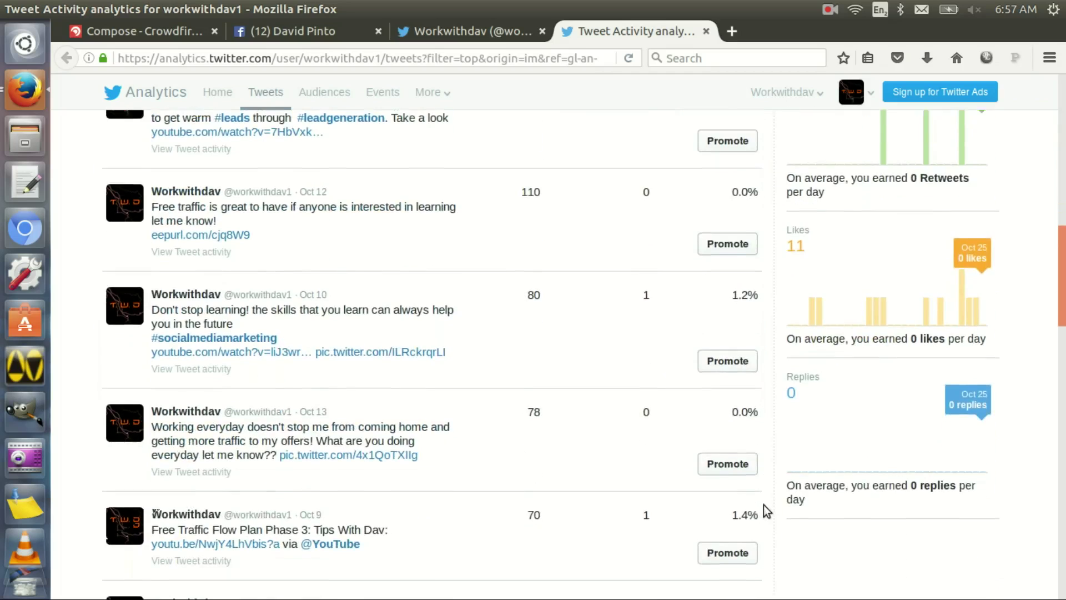
pyautogui.scroll(-3, 764, 505)
pyautogui.scroll(10, 764, 504)
pyautogui.scroll(2, 764, 504)
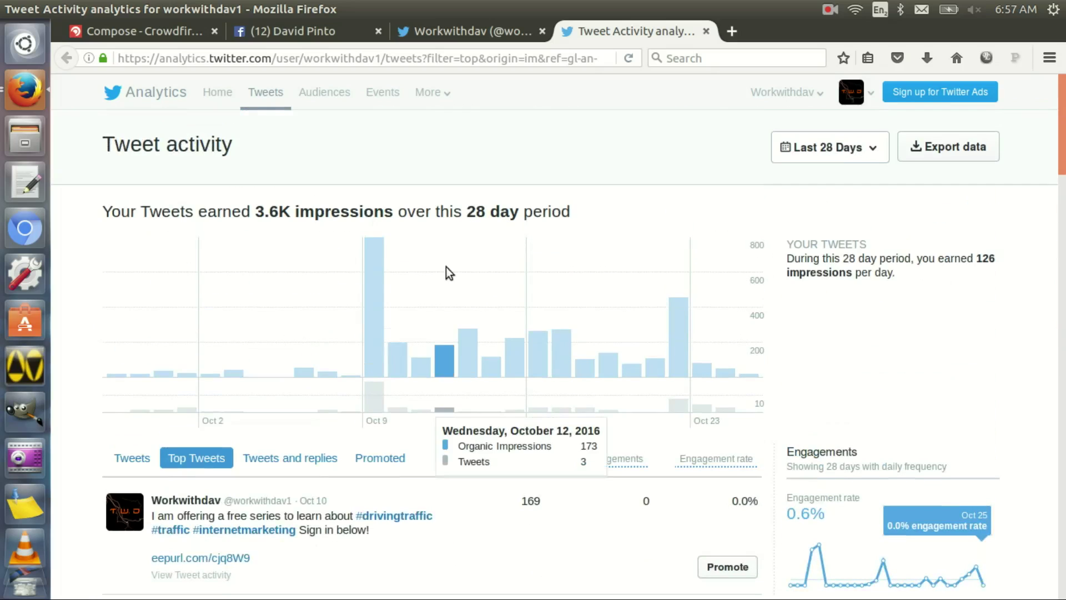
pyautogui.click(224, 97)
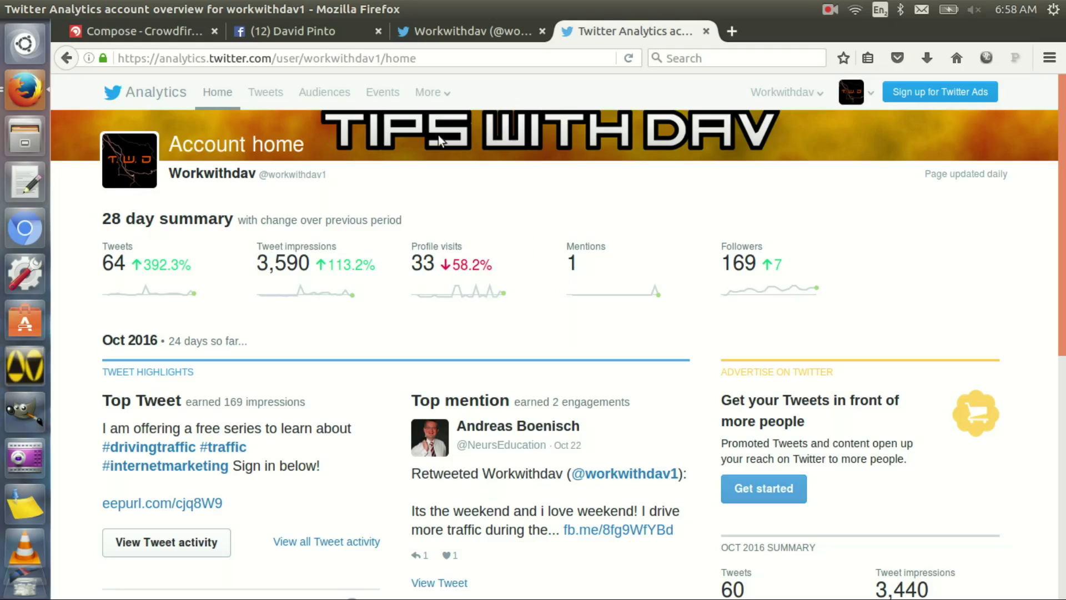
# Switch to Crowdfire and review the scheduled posts in the Twitter account's timeline.
pyautogui.click(158, 30)
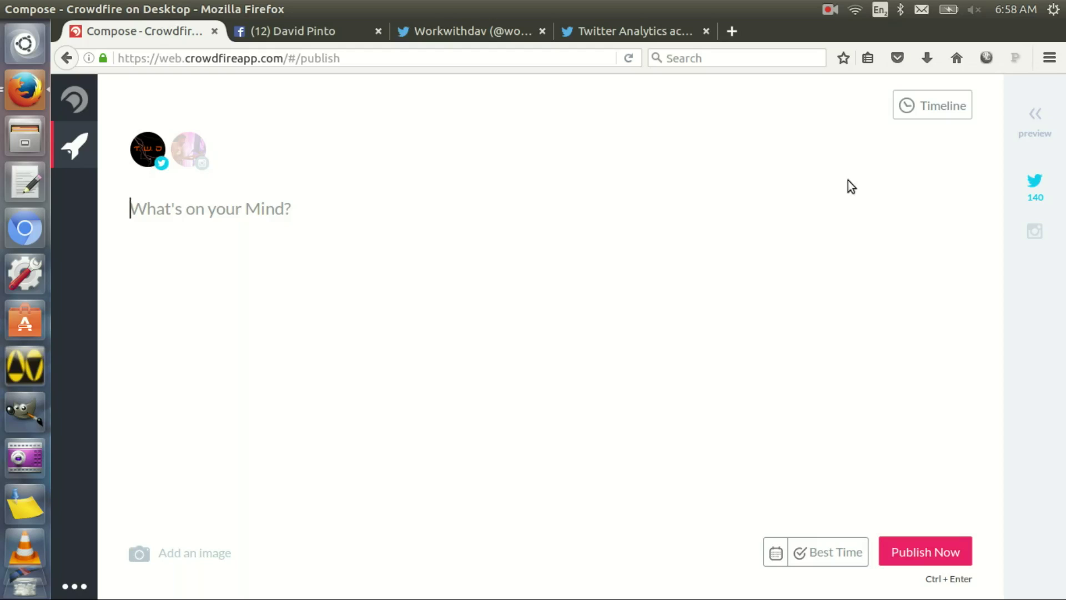
pyautogui.click(926, 113)
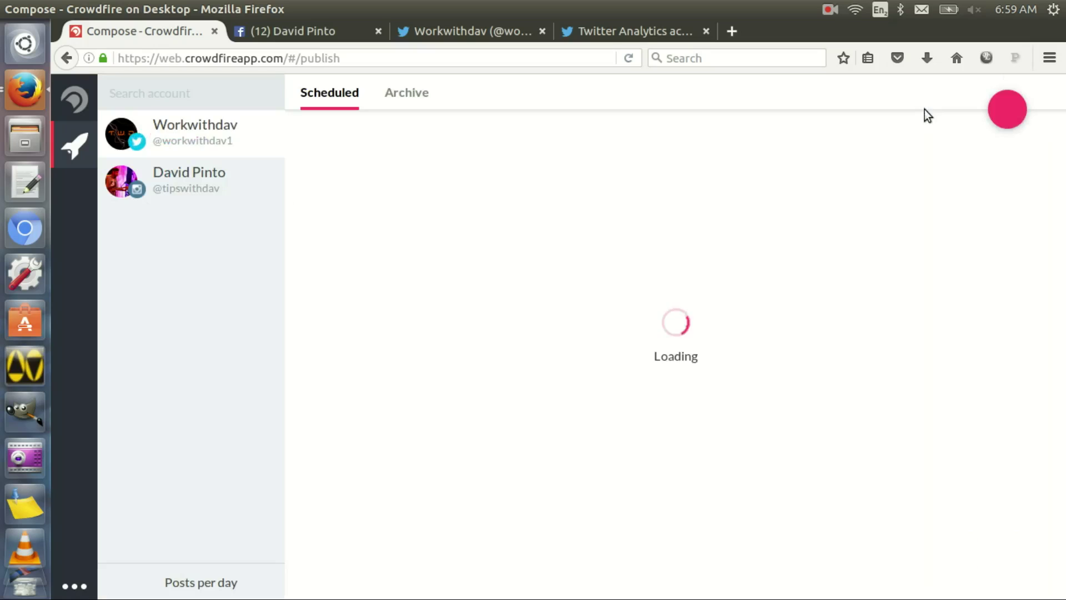
pyautogui.moveTo(635, 222)
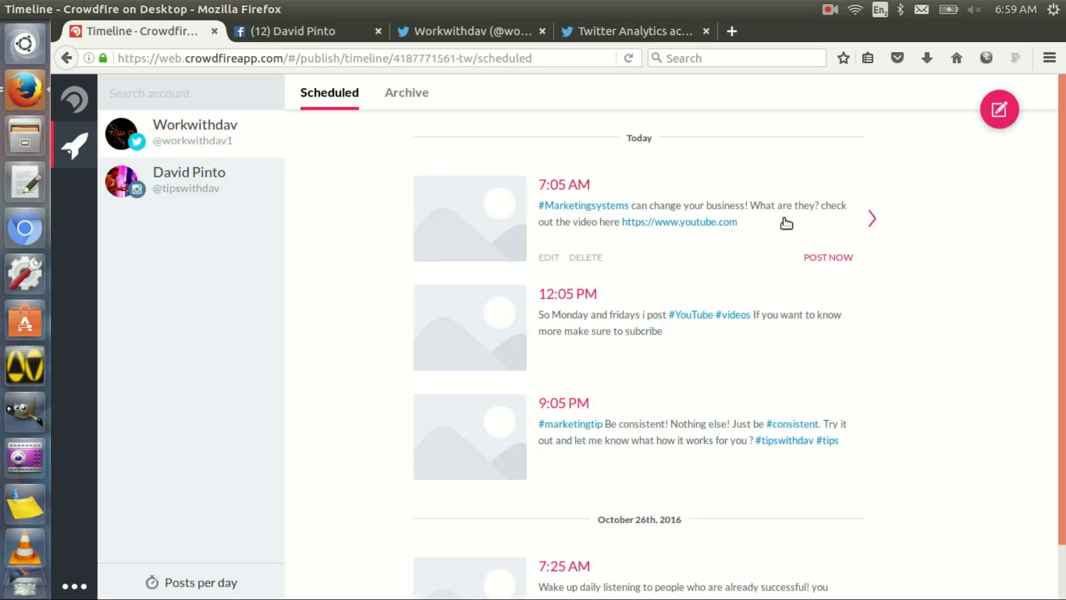
pyautogui.scroll(-3, 785, 221)
pyautogui.scroll(2, 786, 221)
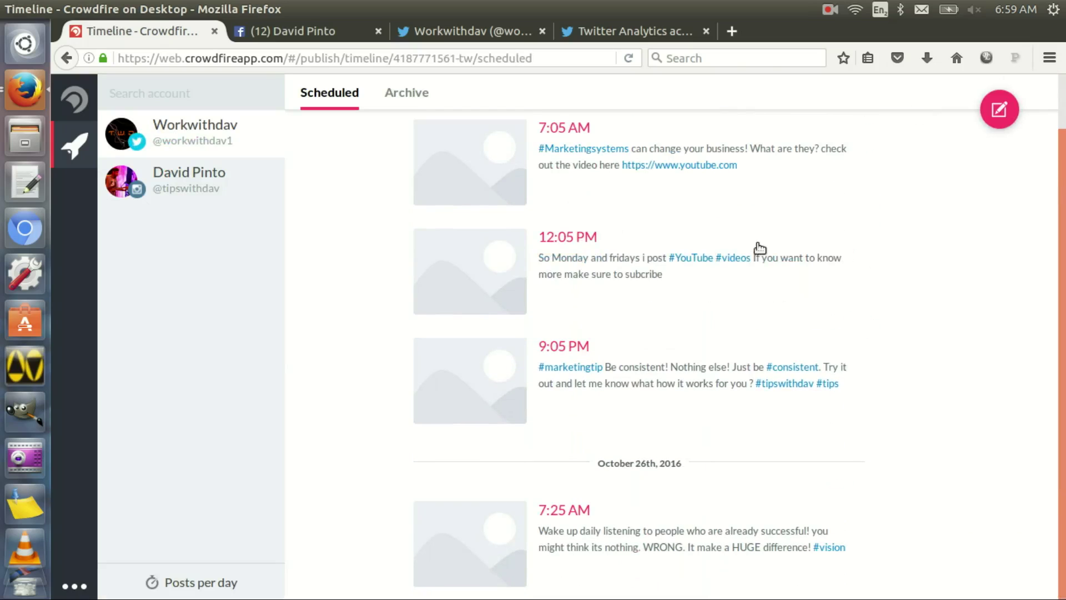
pyautogui.scroll(1, 752, 468)
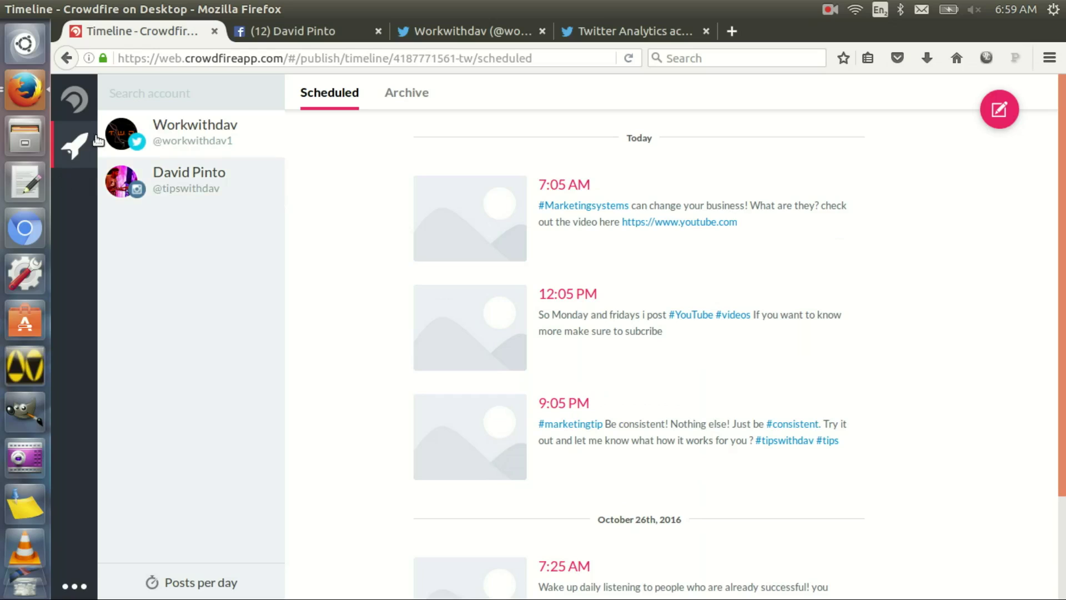
# Return to Crowdfire's compose page and get the post text ready for writing.
pyautogui.click(89, 142)
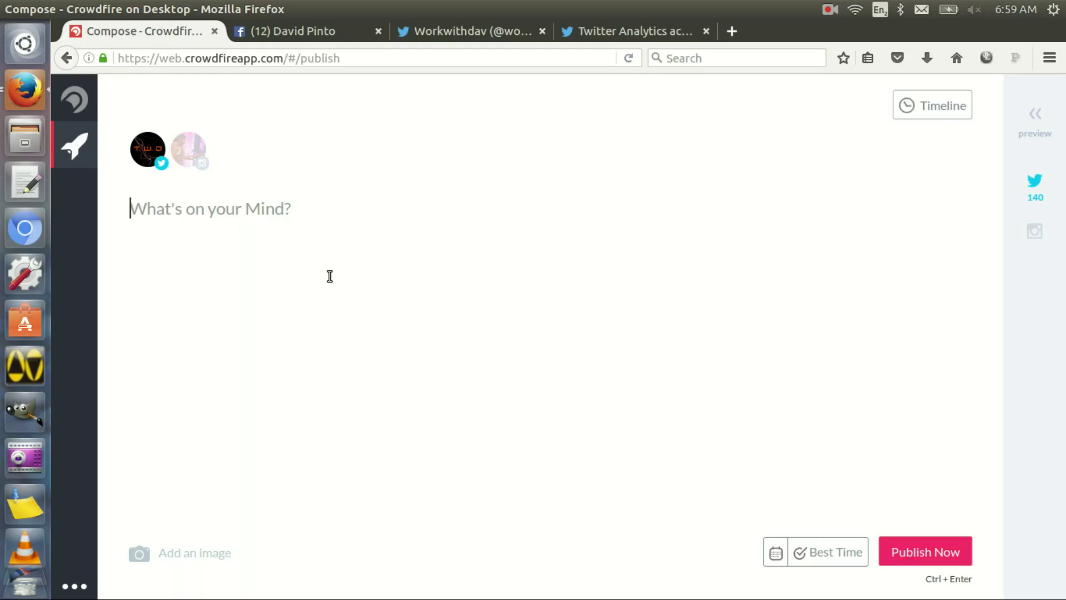
pyautogui.click(330, 276)
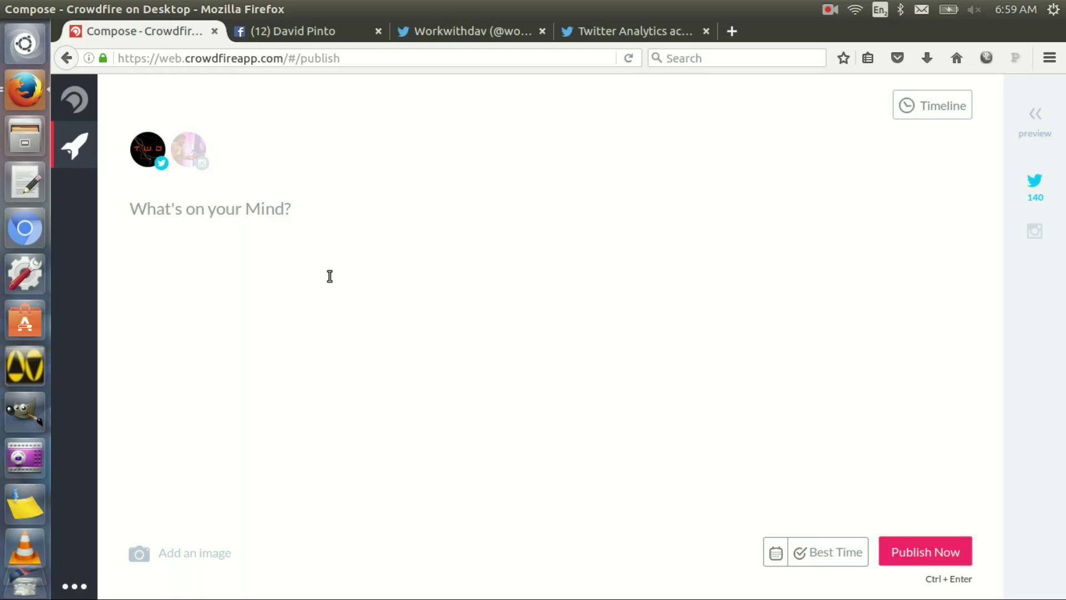